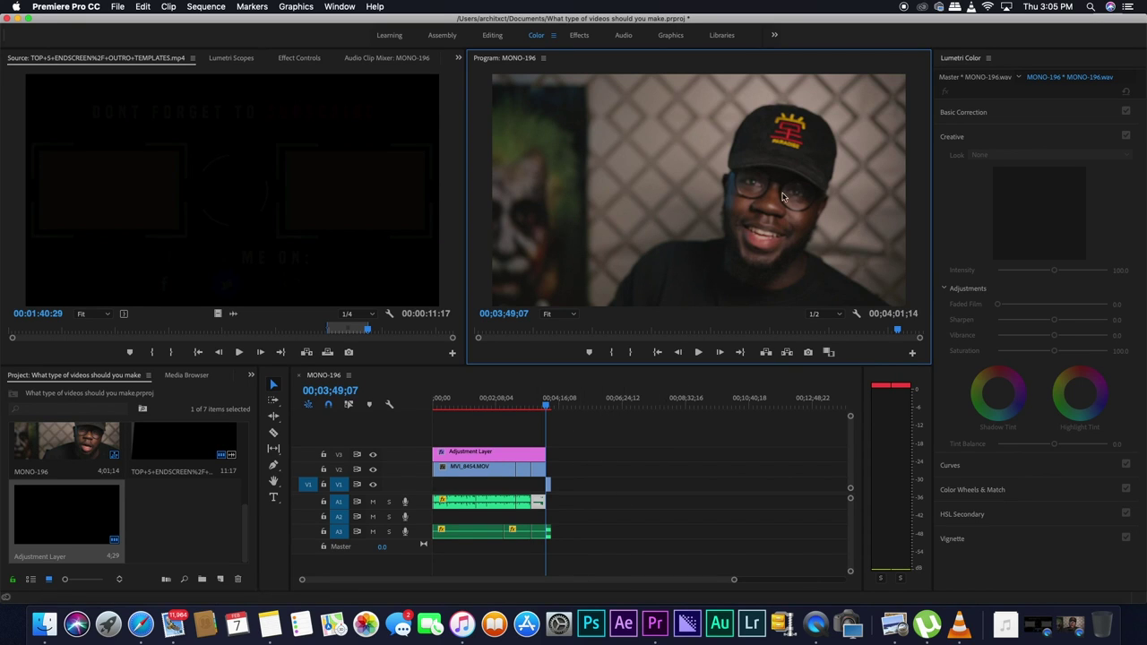
{"action": "left_click", "coordinate": [612, 450]}
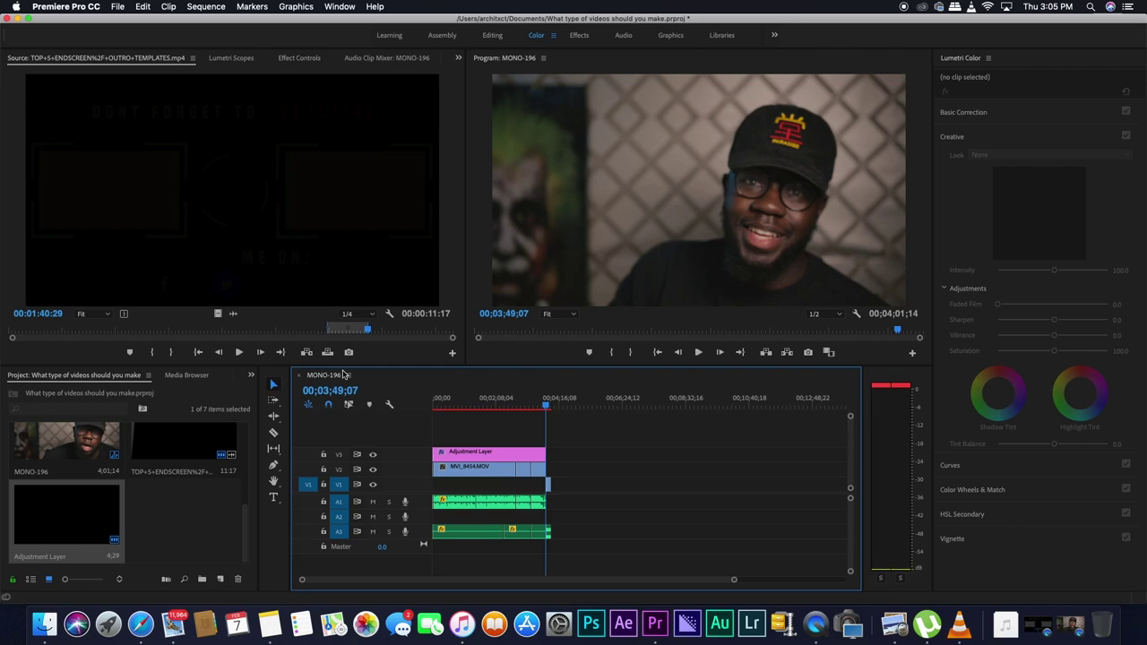
{"action": "left_click", "coordinate": [189, 510]}
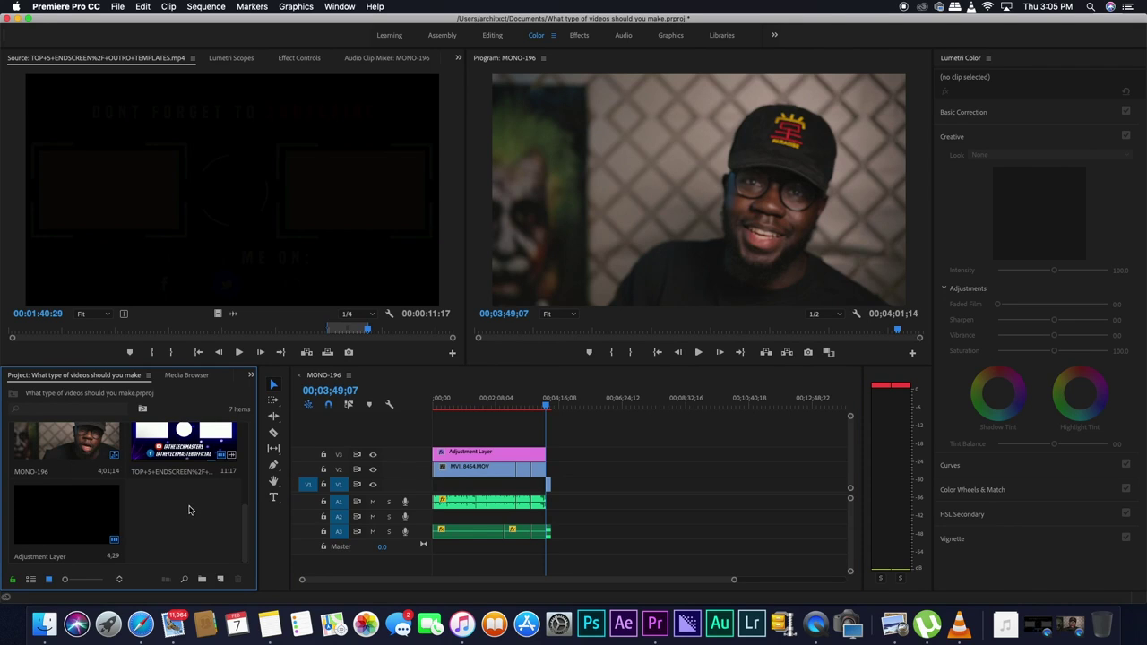
{"action": "left_click", "coordinate": [687, 466]}
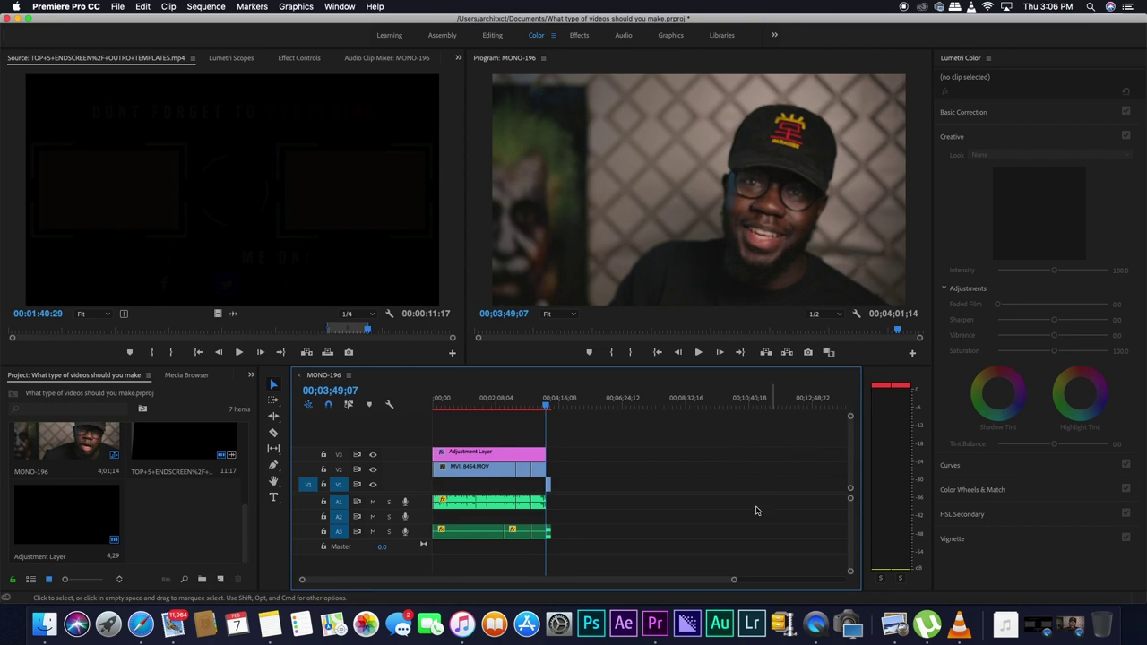
Open the media export settings for the MONO-196 sequence
{"action": "left_click_drag", "start_coordinate": [576, 405], "coordinate": [597, 437]}
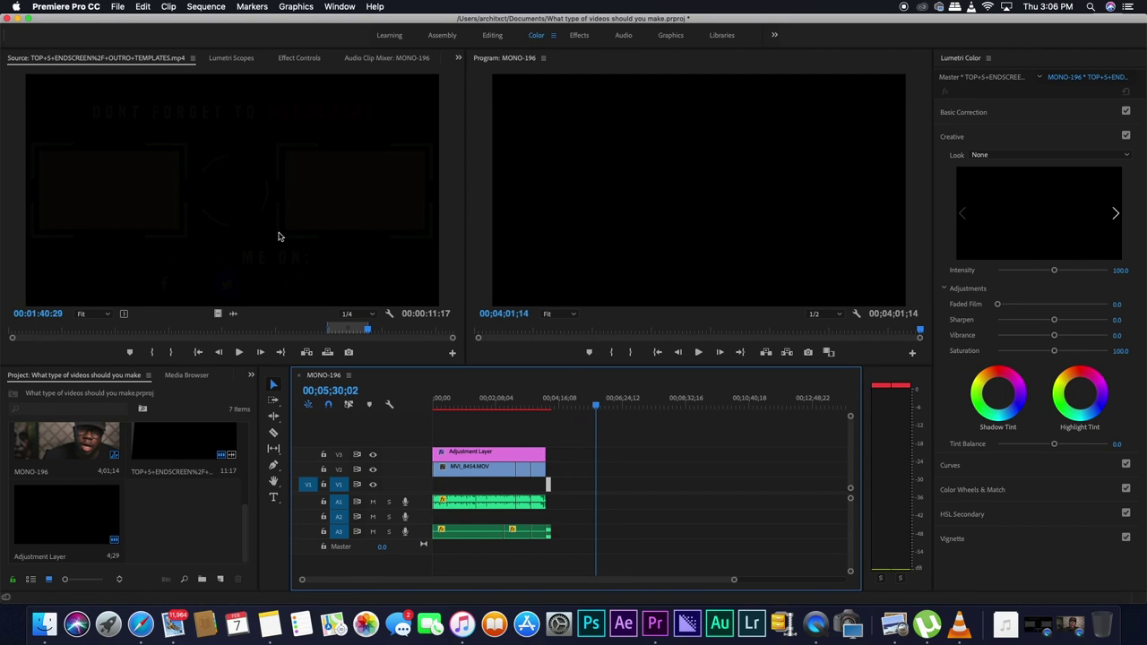
{"action": "left_click", "coordinate": [117, 6]}
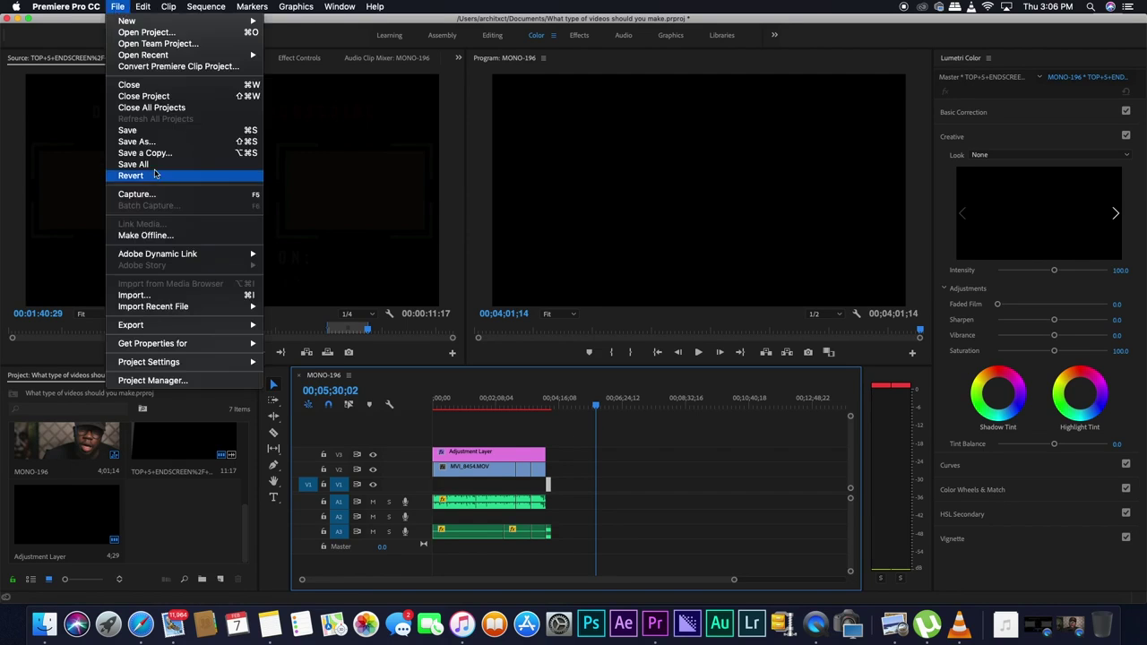
{"action": "mouse_move", "coordinate": [184, 325]}
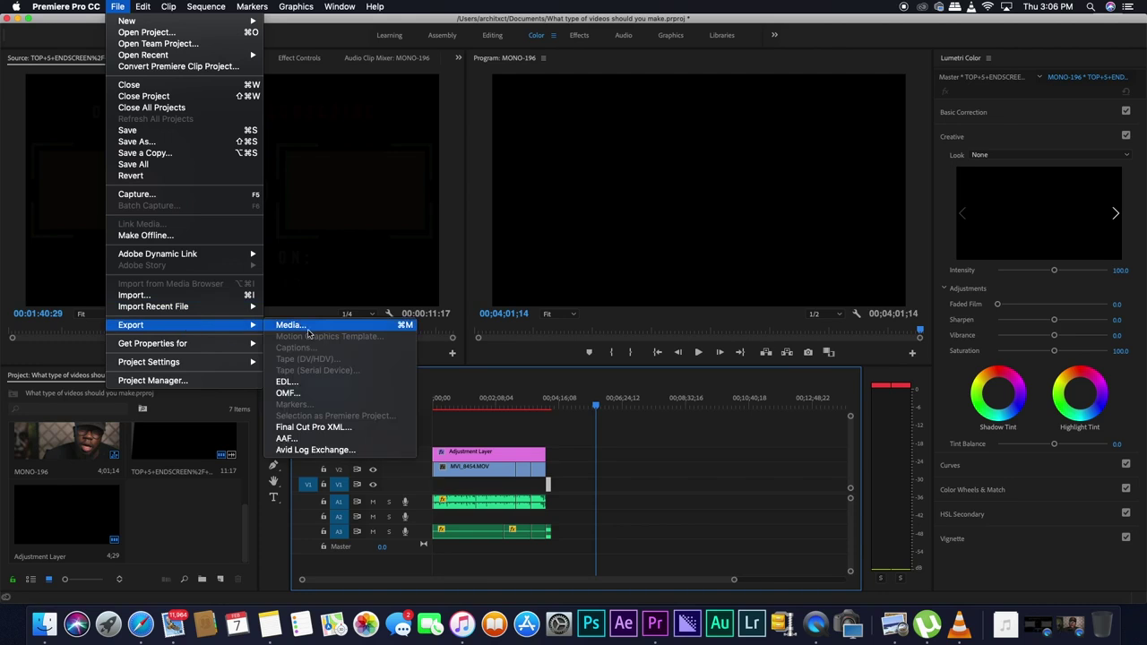
{"action": "left_click", "coordinate": [335, 328]}
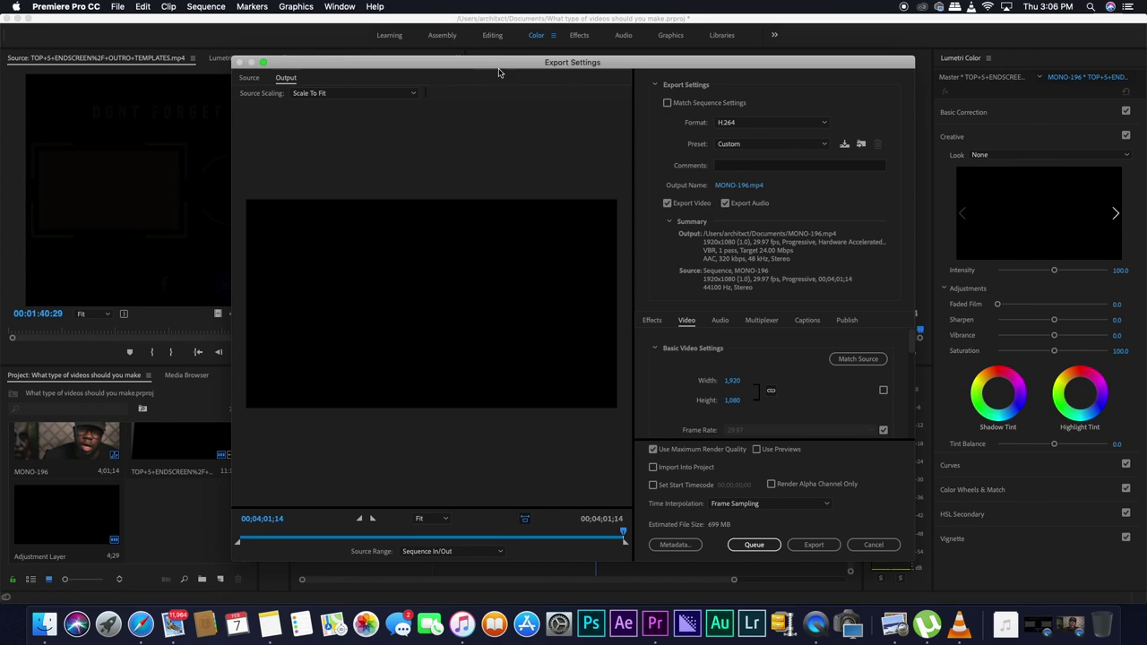
{"action": "left_click_drag", "start_coordinate": [507, 65], "coordinate": [440, 62]}
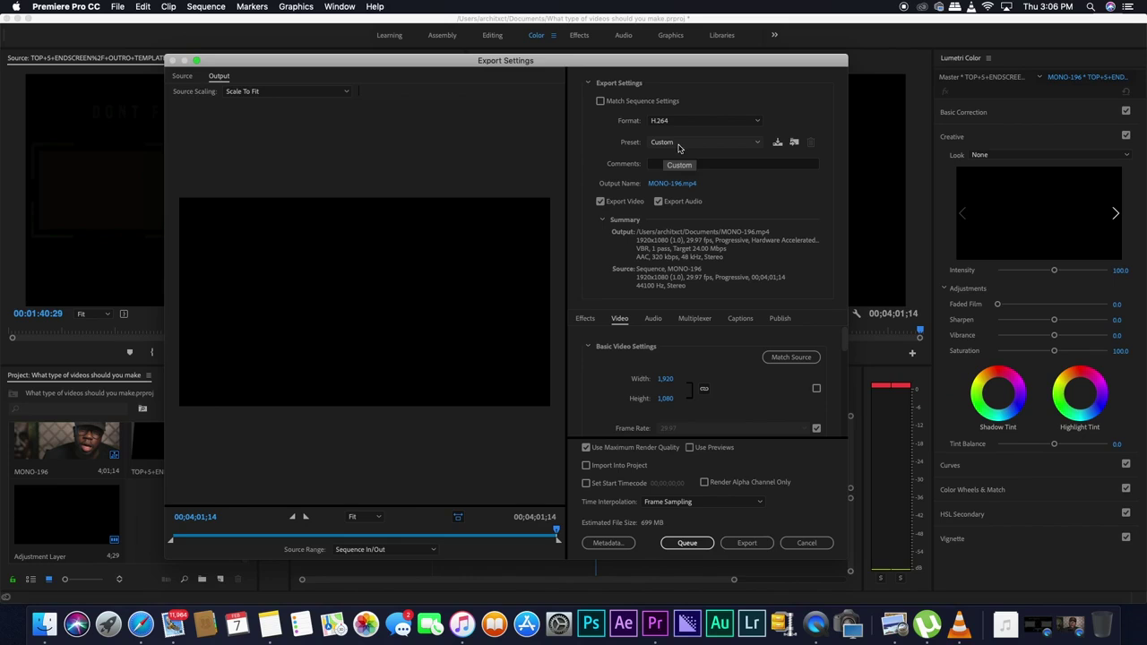
Choose the YouTube 1080p HD preset for the H.264 export
{"action": "left_click", "coordinate": [678, 145]}
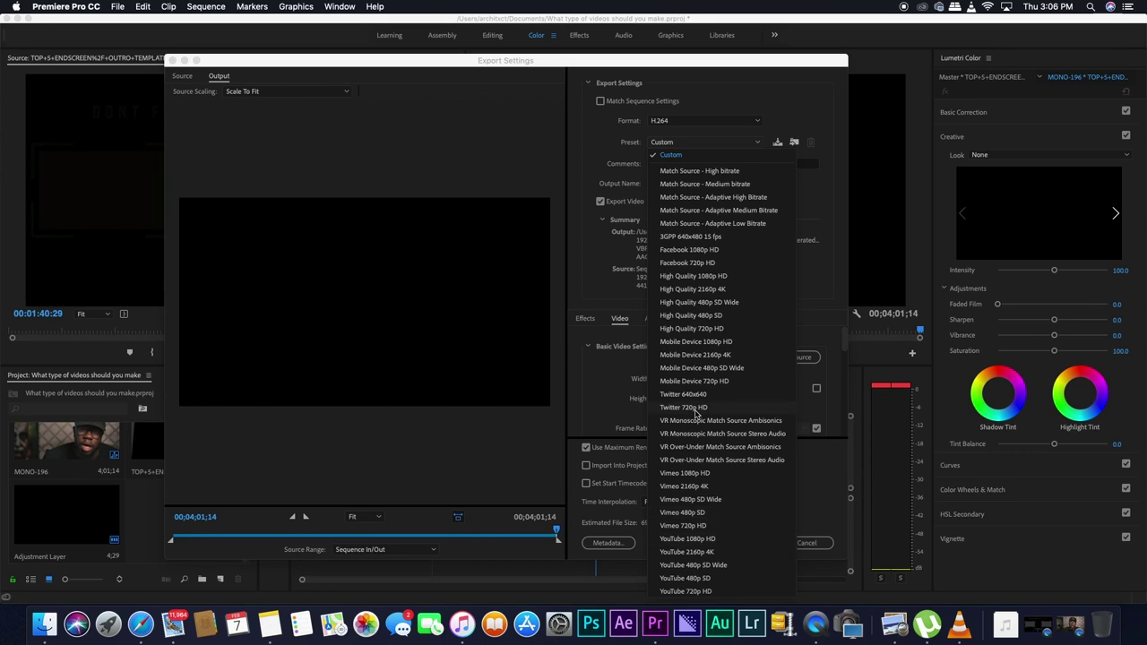
{"action": "left_click", "coordinate": [757, 145]}
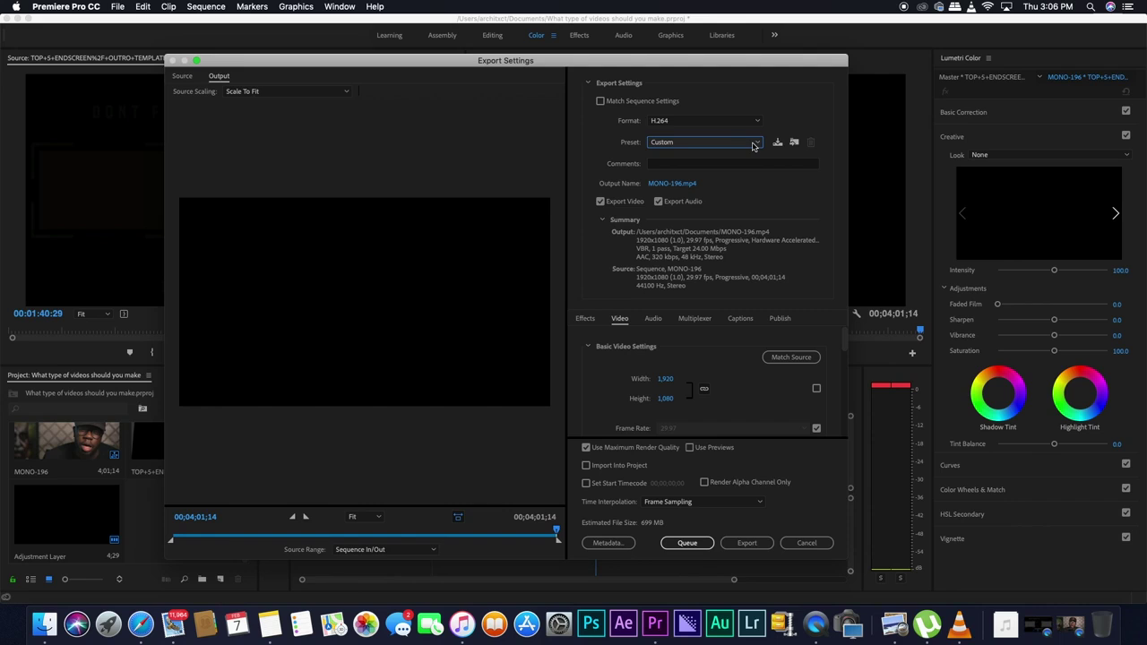
{"action": "left_click", "coordinate": [753, 146]}
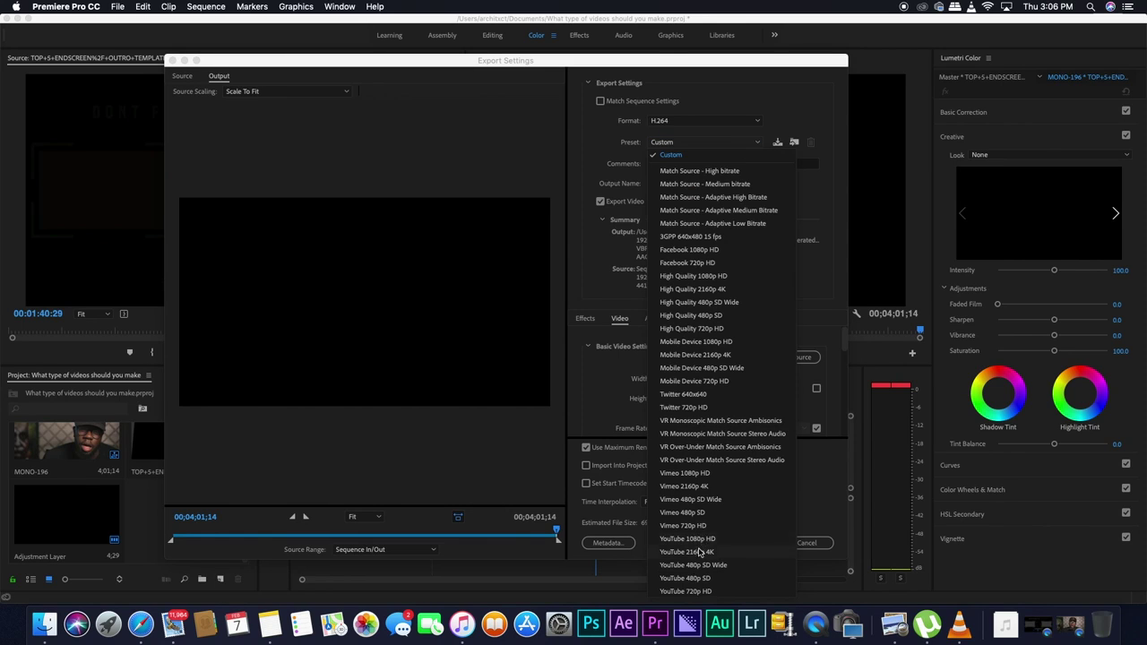
{"action": "left_click", "coordinate": [736, 145]}
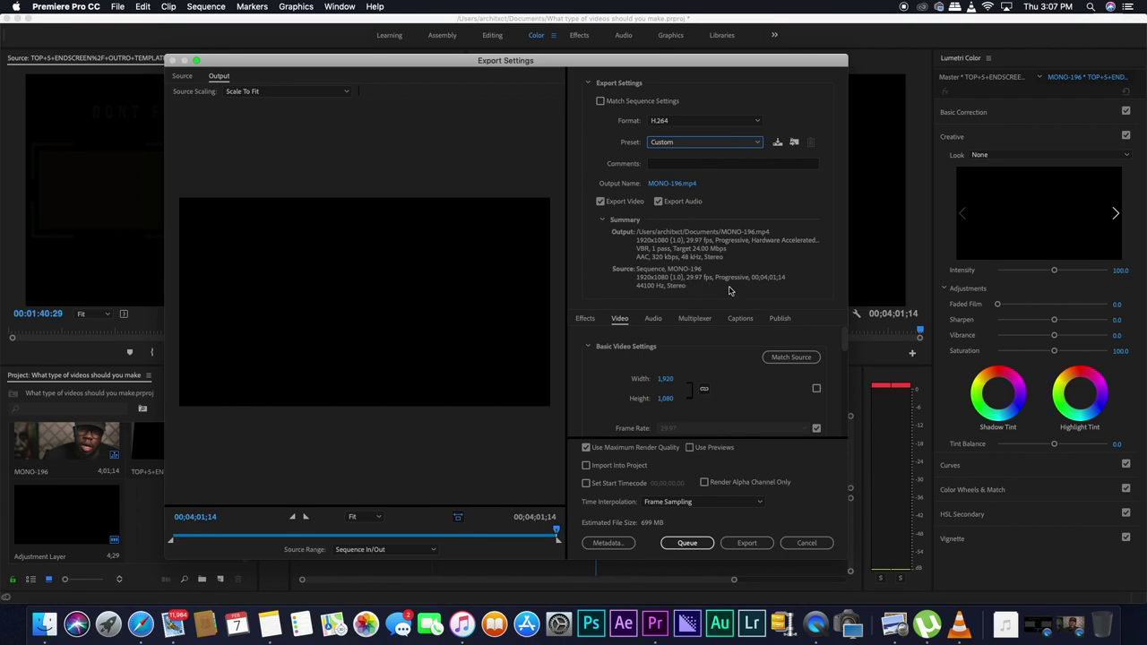
{"action": "left_click", "coordinate": [730, 145]}
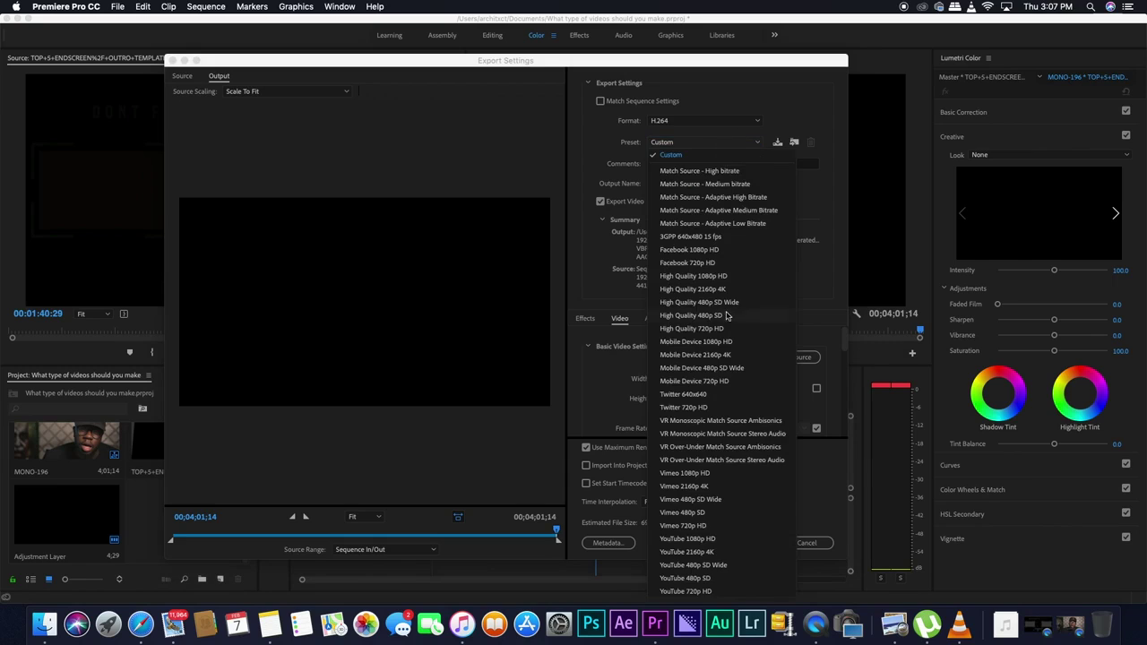
{"action": "left_click", "coordinate": [687, 538]}
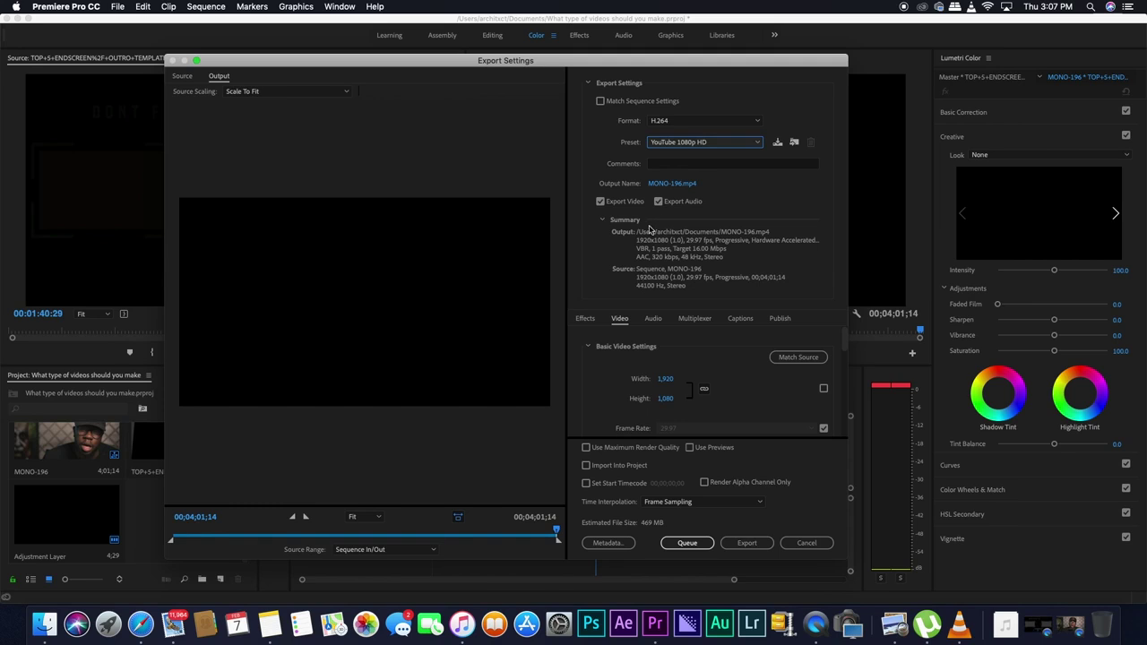
Name the exported video file Test 3 and save it in the Documents folder
{"action": "left_click", "coordinate": [664, 185]}
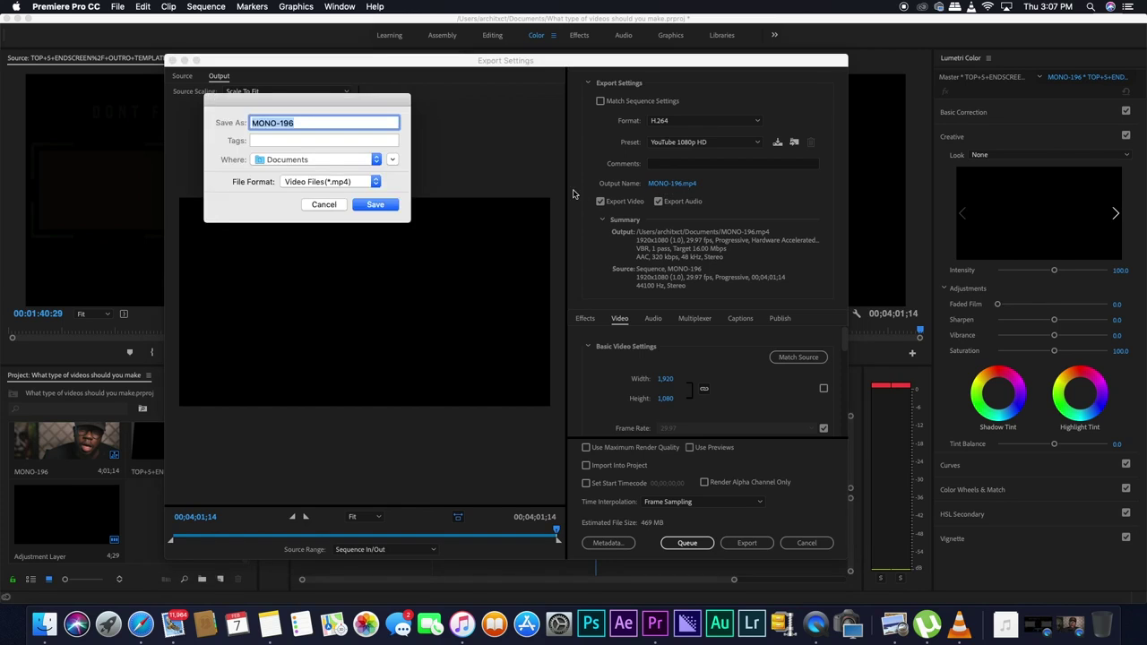
{"action": "type", "text": "Test"}
{"action": "left_click", "coordinate": [393, 206]}
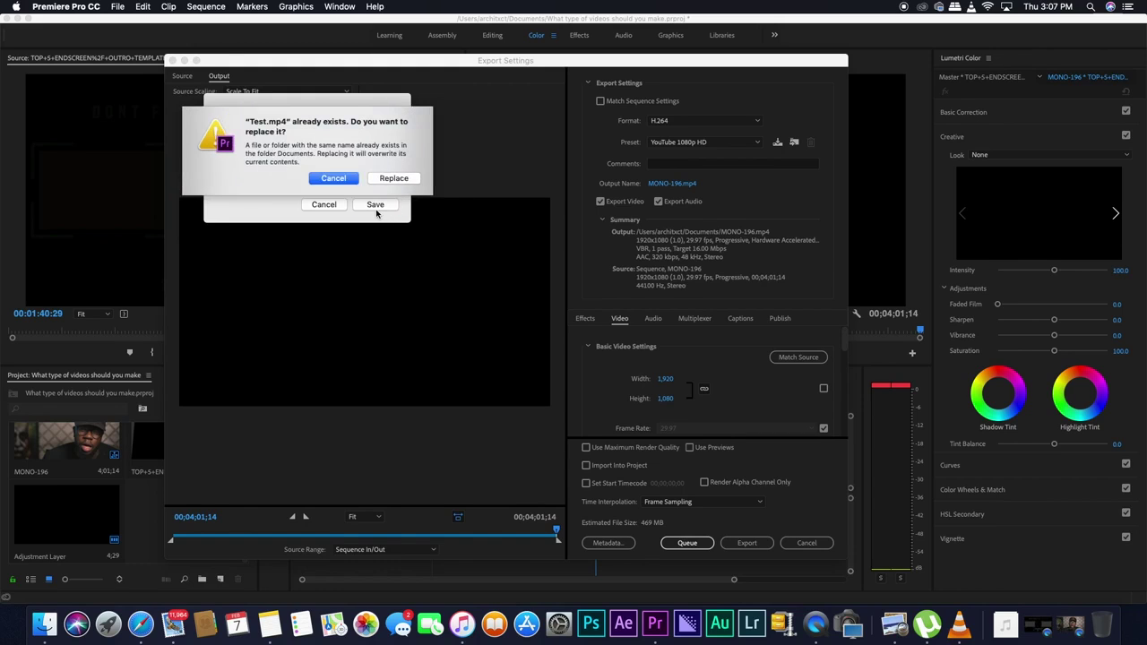
{"action": "left_click", "coordinate": [336, 178]}
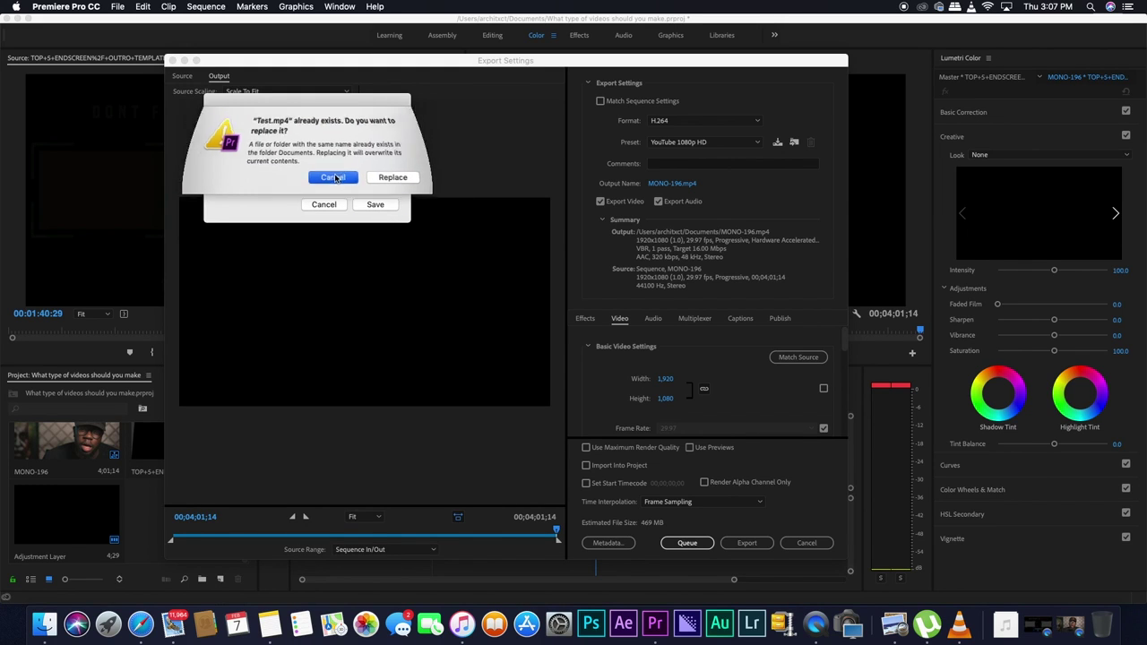
{"action": "type", "text": "3"}
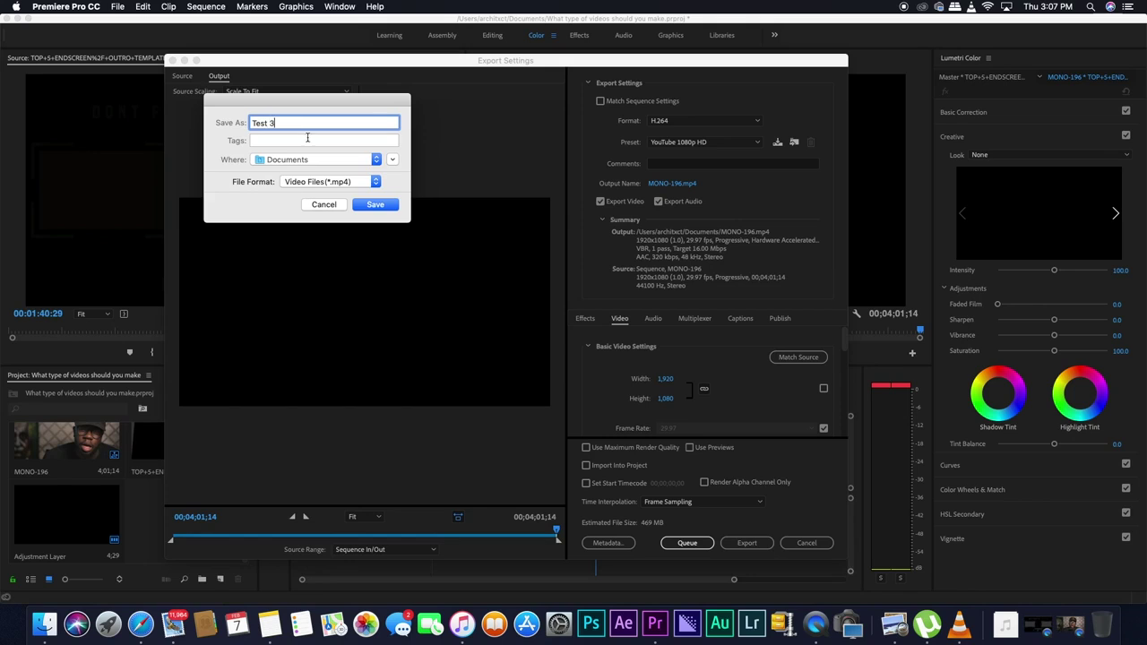
{"action": "left_click", "coordinate": [370, 206]}
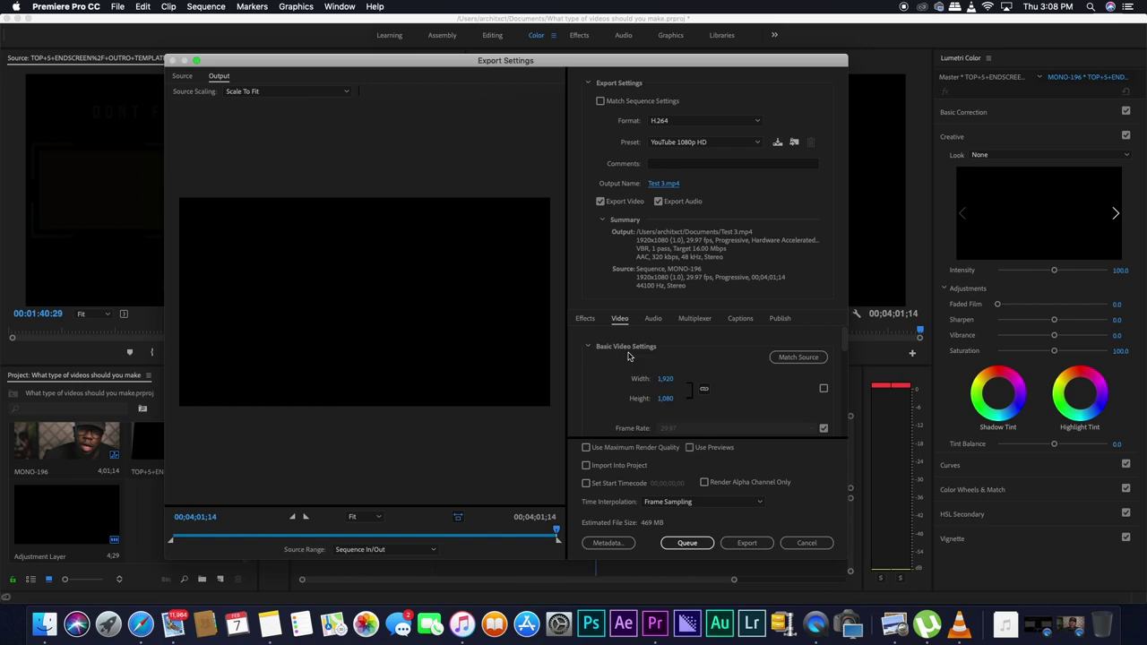
Enable Render at Maximum Depth in the basic video settings of the export
{"action": "scroll", "coordinate": [612, 364], "scroll_direction": "down", "scroll_amount": 1}
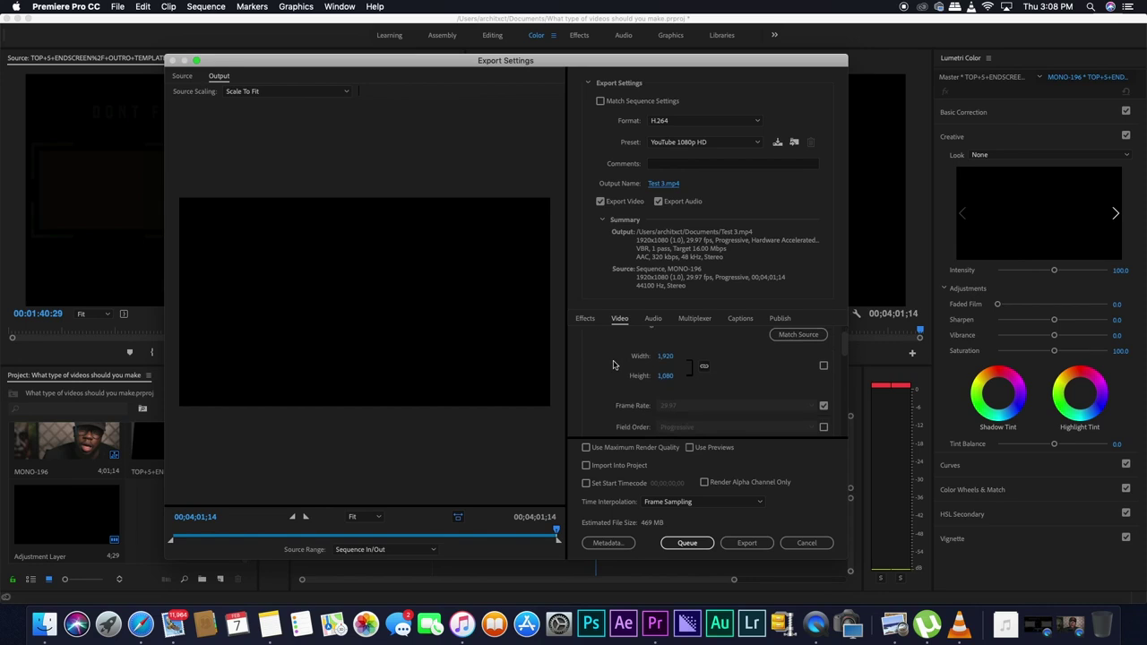
{"action": "scroll", "coordinate": [613, 364], "scroll_direction": "up", "scroll_amount": 1}
{"action": "scroll", "coordinate": [604, 397], "scroll_direction": "down", "scroll_amount": 3}
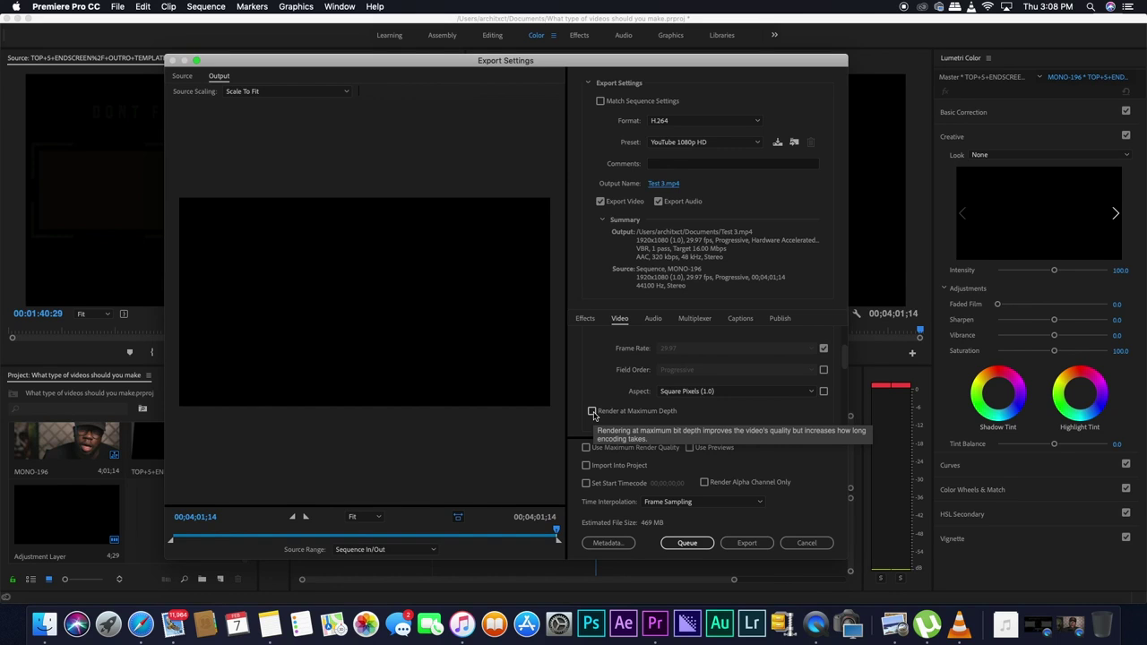
{"action": "left_click", "coordinate": [592, 411]}
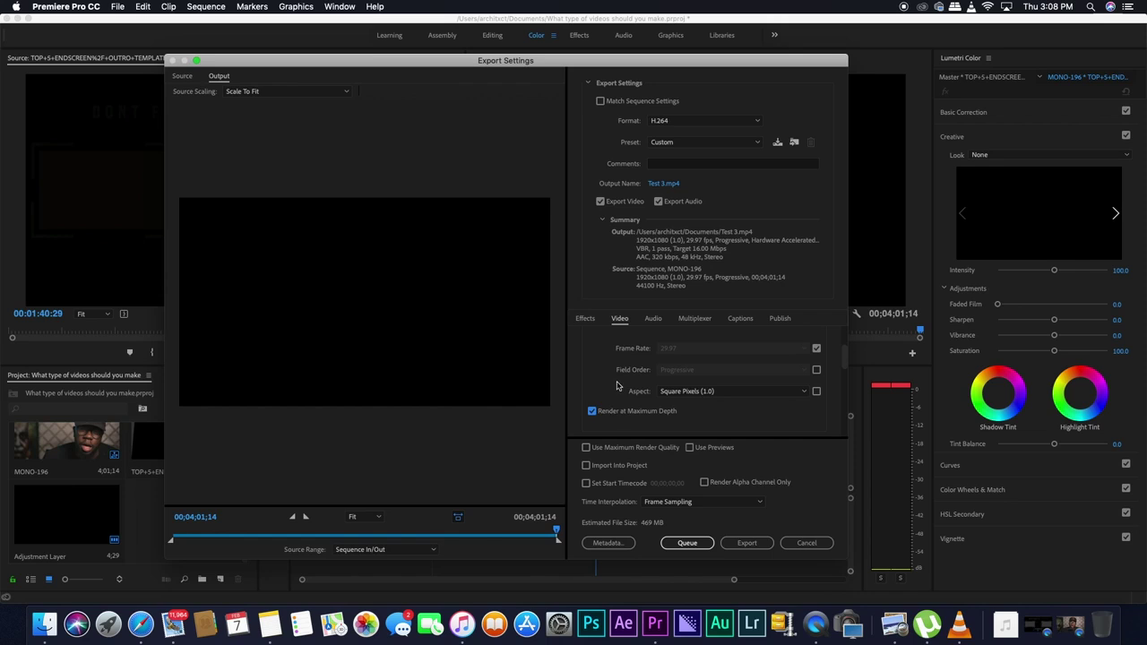
Set the export's bitrate encoding to VBR, 2 pass
{"action": "scroll", "coordinate": [616, 386], "scroll_direction": "down", "scroll_amount": 3}
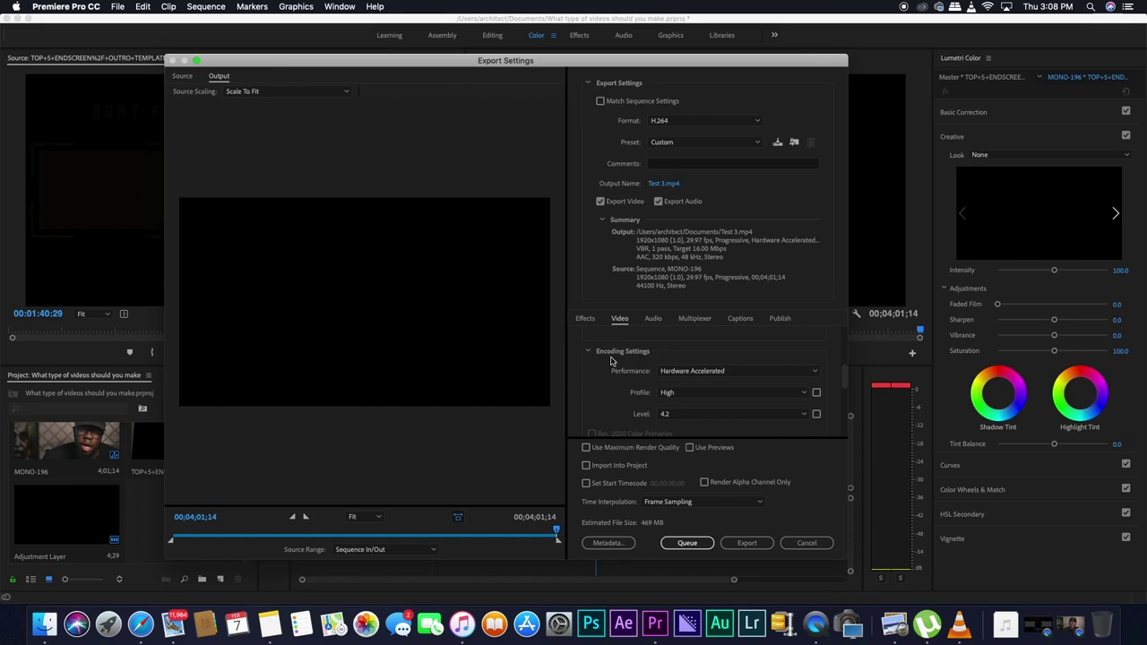
{"action": "scroll", "coordinate": [614, 382], "scroll_direction": "down", "scroll_amount": 4}
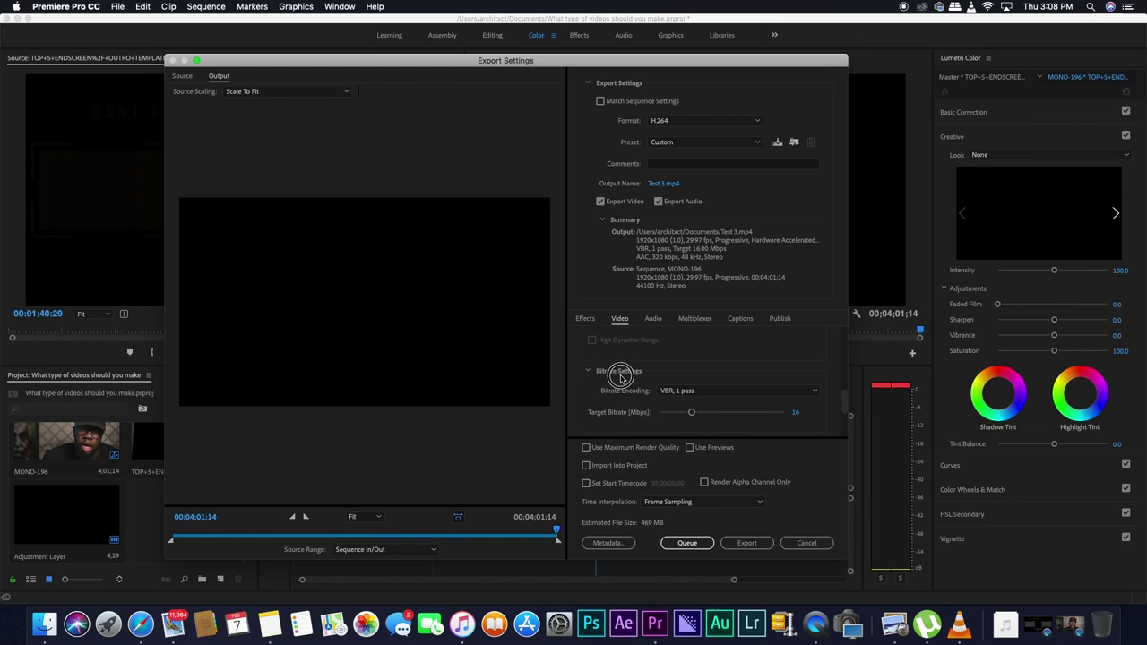
{"action": "left_click", "coordinate": [714, 390]}
{"action": "scroll", "coordinate": [640, 398], "scroll_direction": "down", "scroll_amount": 1}
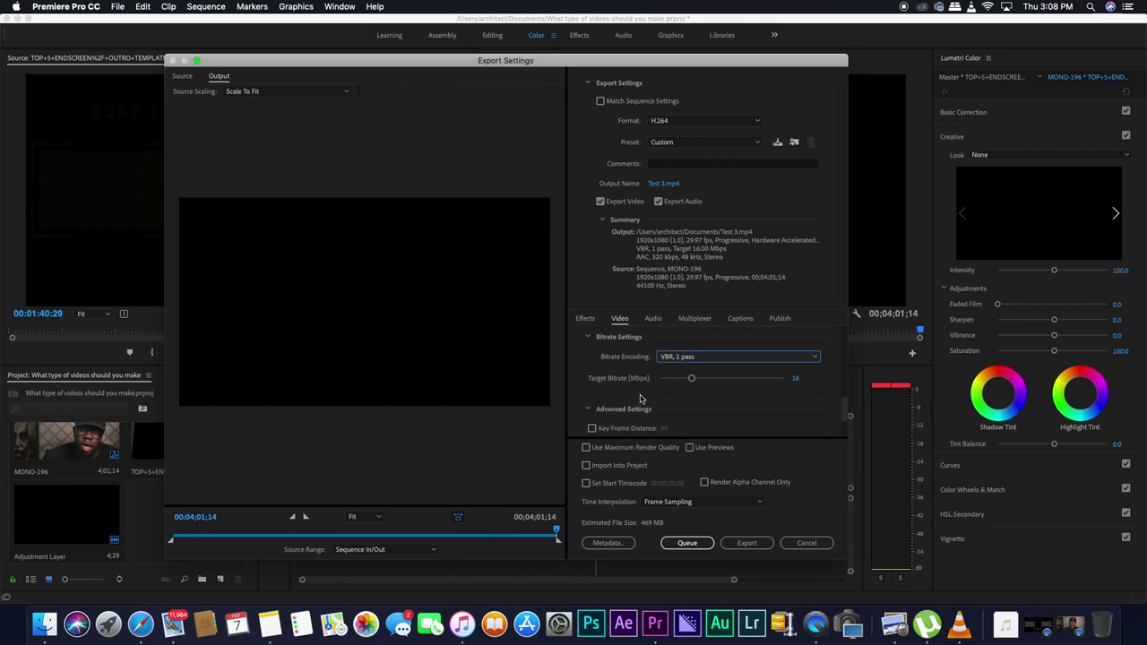
{"action": "left_click", "coordinate": [683, 358]}
{"action": "left_click", "coordinate": [688, 396]}
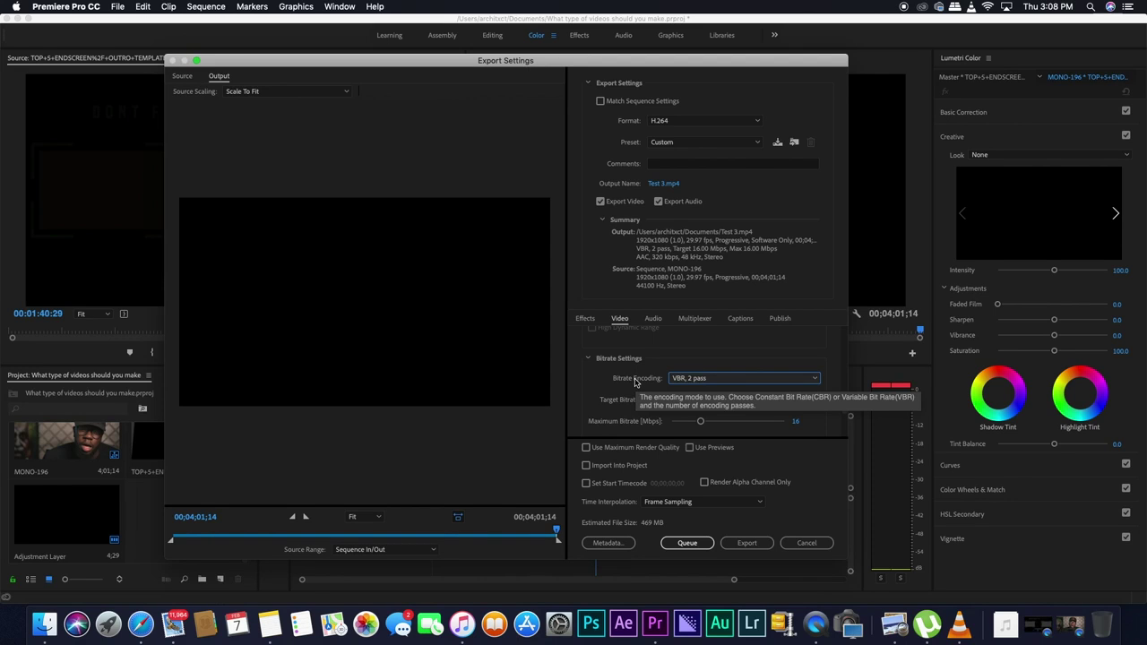
Set the maximum bitrate of the export to 24 Mbps
{"action": "scroll", "coordinate": [634, 381], "scroll_direction": "down", "scroll_amount": 1}
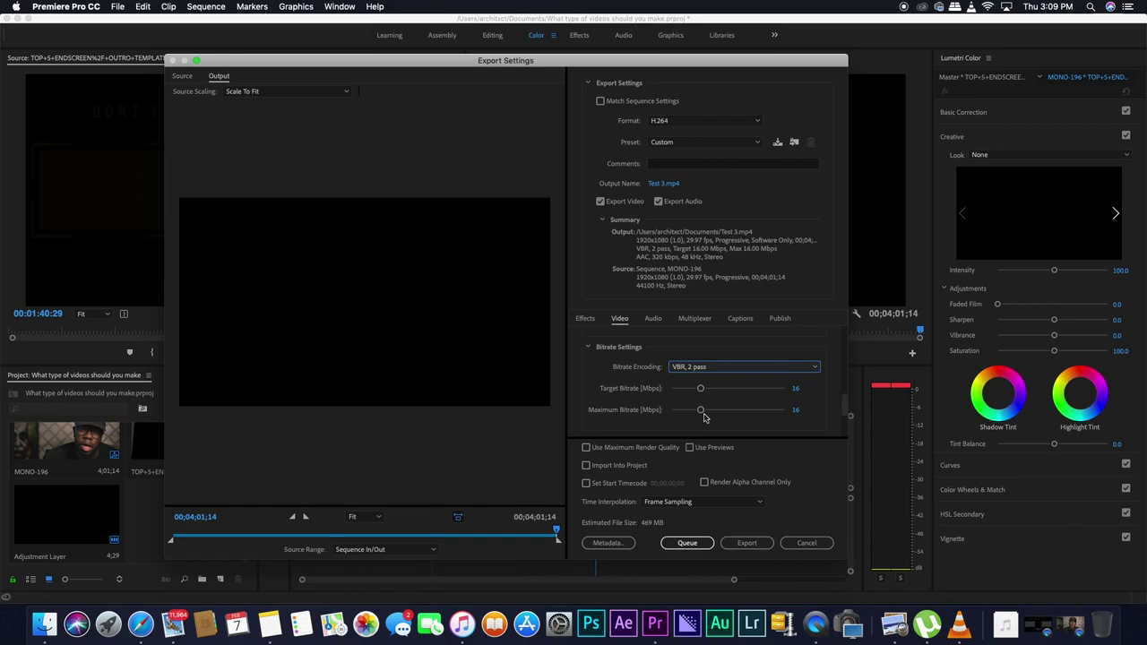
{"action": "left_click", "coordinate": [798, 409]}
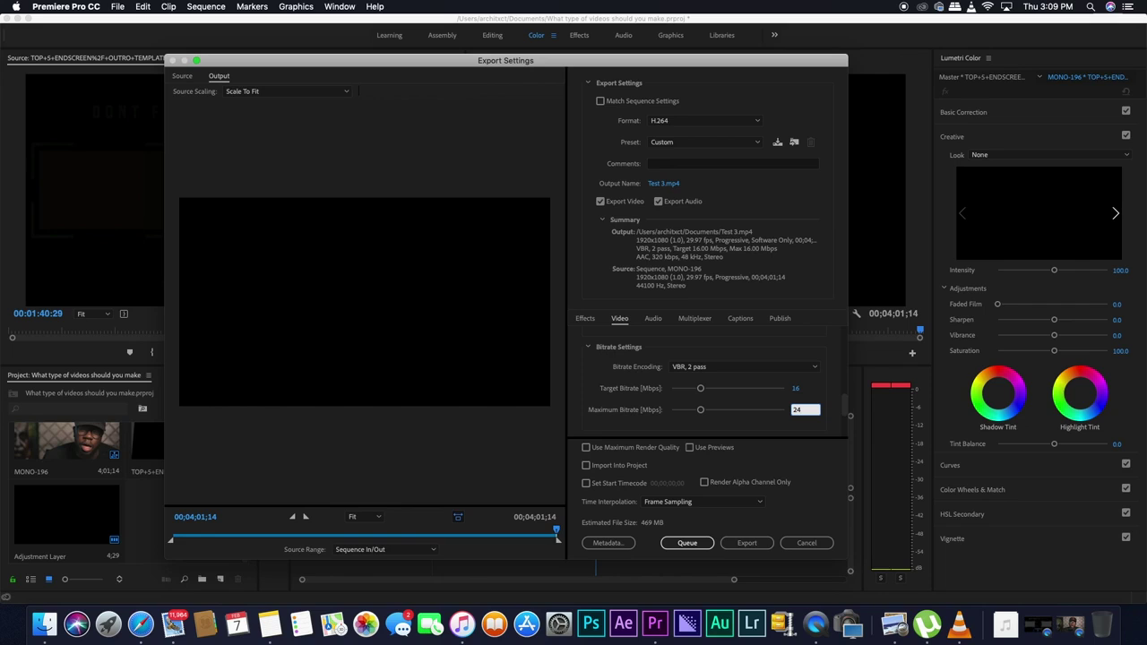
{"action": "type", "text": "24"}
{"action": "left_click", "coordinate": [627, 394]}
Enable Use Maximum Render Quality for the export
{"action": "scroll", "coordinate": [621, 398], "scroll_direction": "down", "scroll_amount": 5}
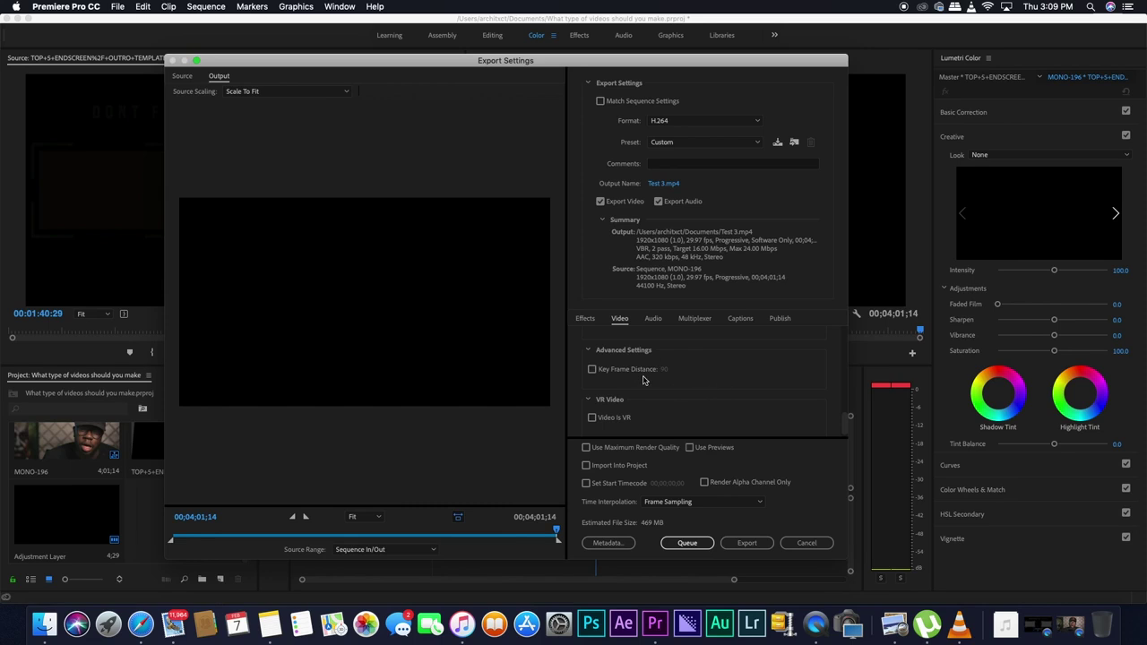
{"action": "scroll", "coordinate": [674, 395], "scroll_direction": "down", "scroll_amount": 1}
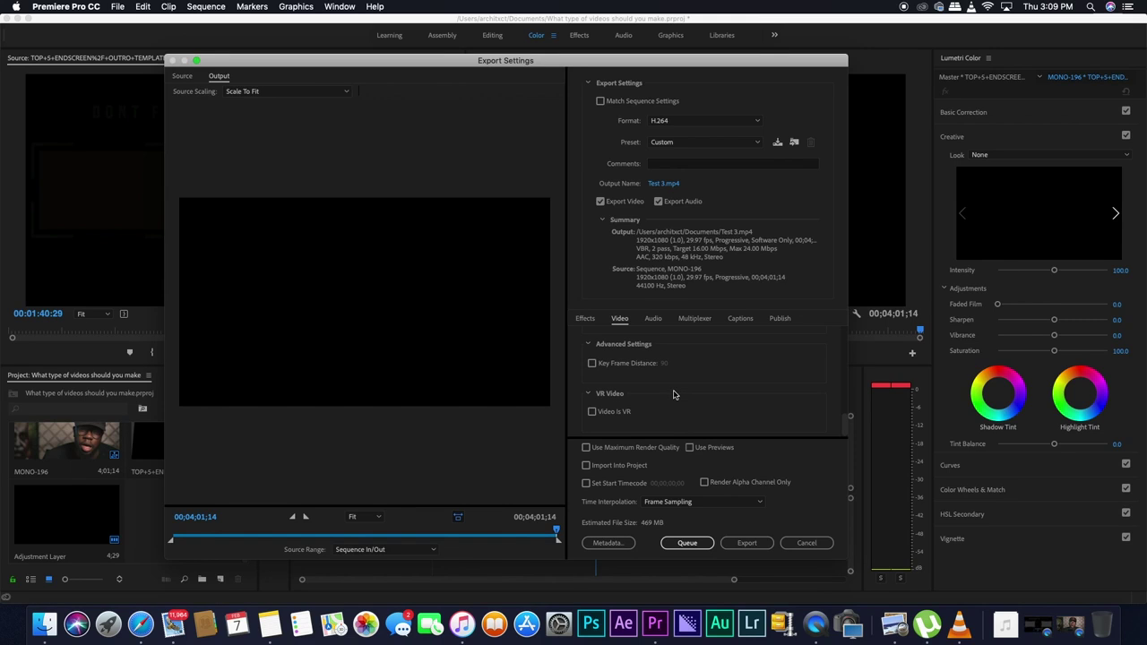
{"action": "left_click", "coordinate": [587, 448]}
Start exporting the MONO-196 sequence with the configured settings, without saving them as a preset
{"action": "left_click", "coordinate": [776, 142]}
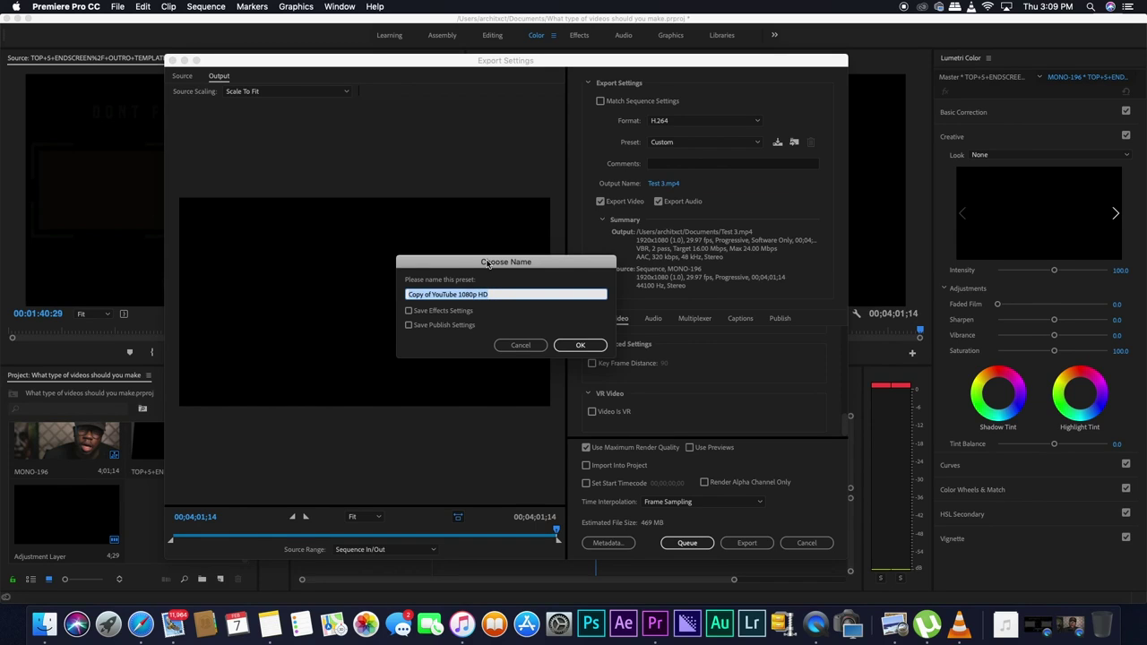
{"action": "left_click", "coordinate": [521, 347]}
{"action": "scroll", "coordinate": [608, 410], "scroll_direction": "down", "scroll_amount": 10}
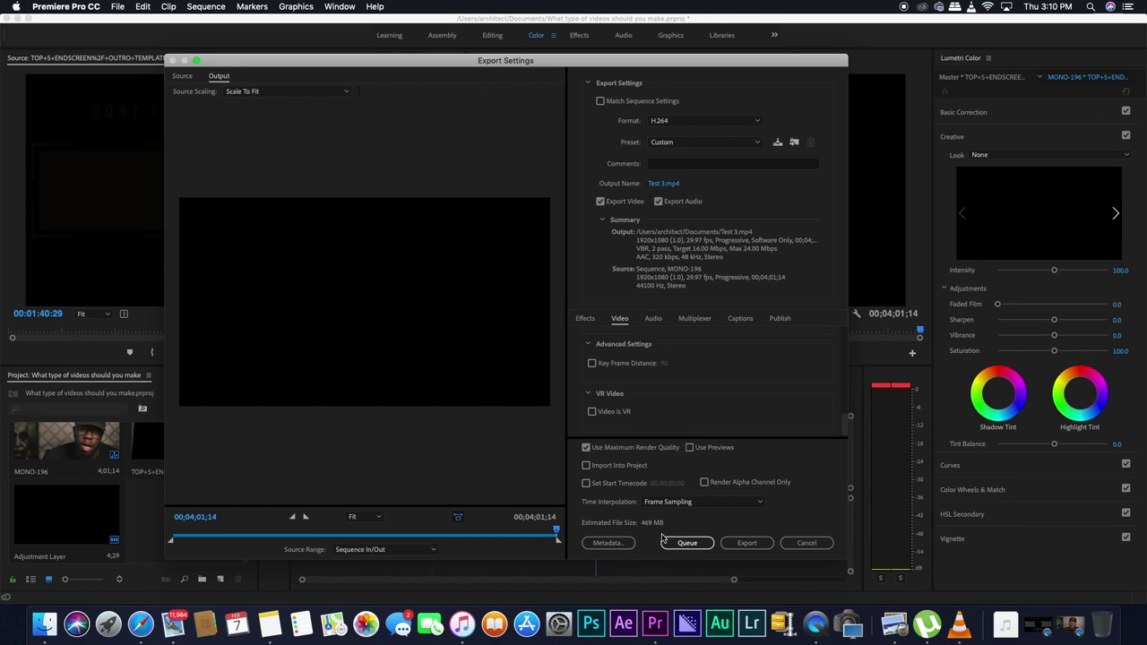
{"action": "left_click", "coordinate": [744, 548]}
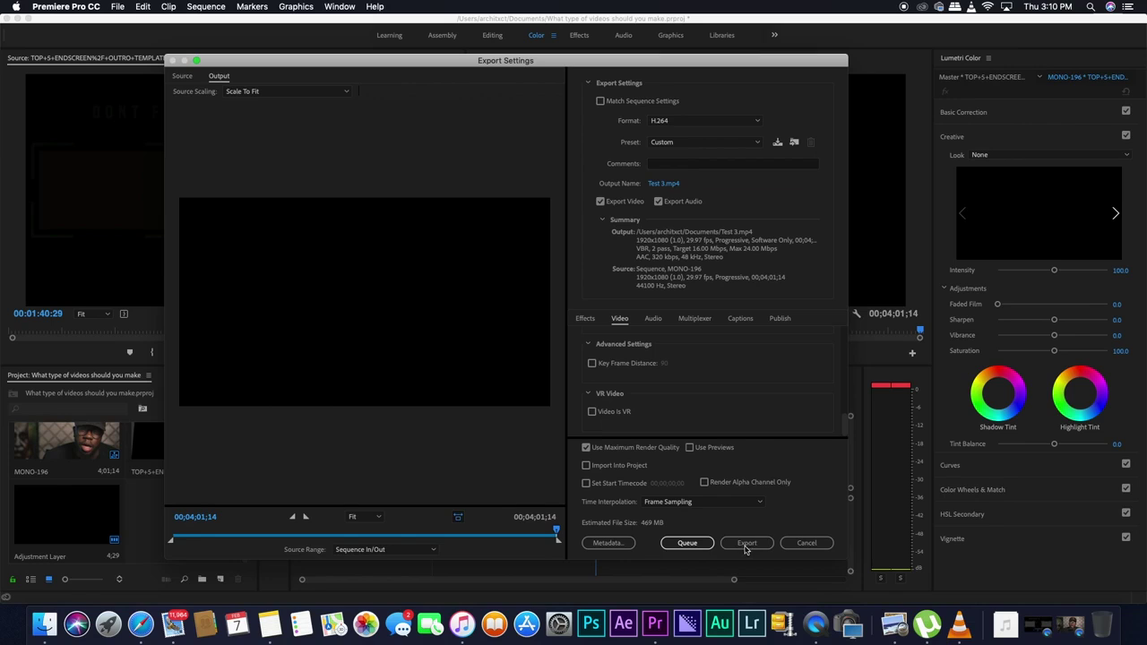